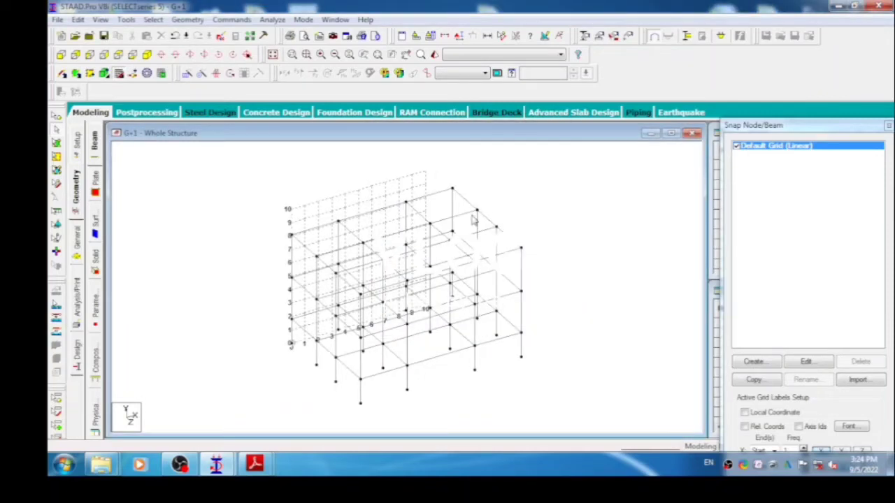
# - Hide the Snap Node/Beam grid and show the Properties - Whole Structure page
pyautogui.click(119, 73)
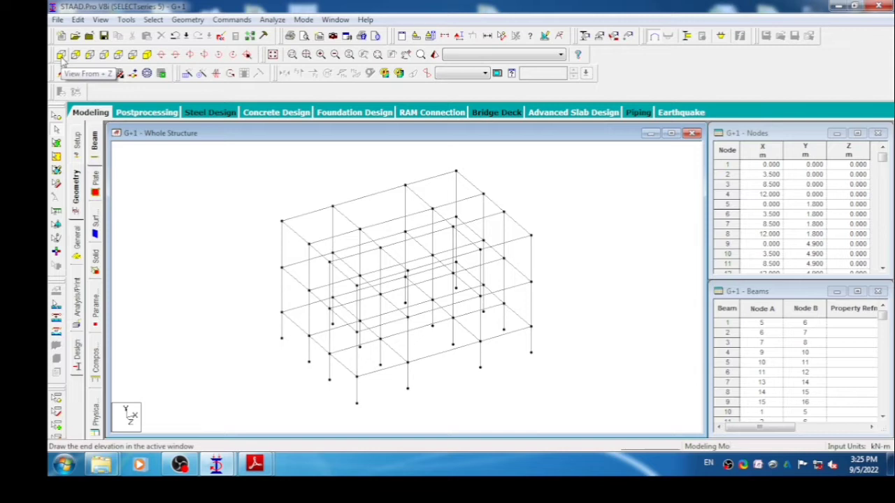
pyautogui.click(76, 239)
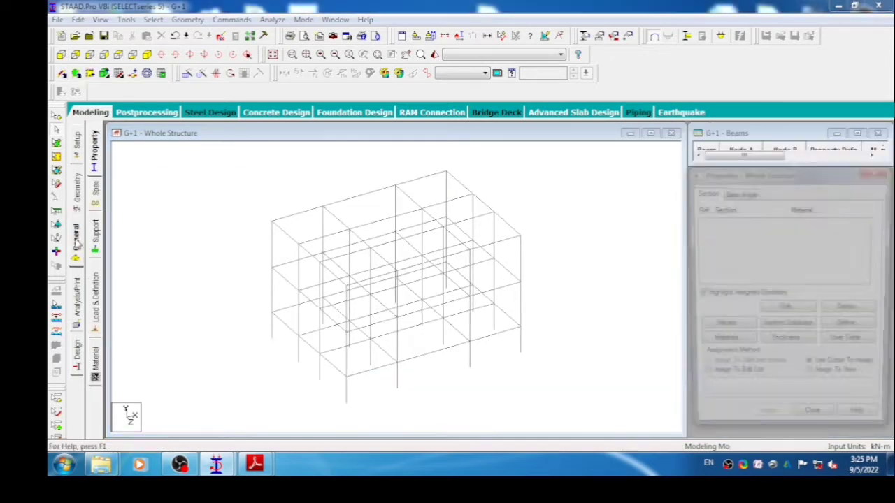
# - Define a rectangular concrete section 0.40 m deep by 0.25 m wide
pyautogui.click(854, 331)
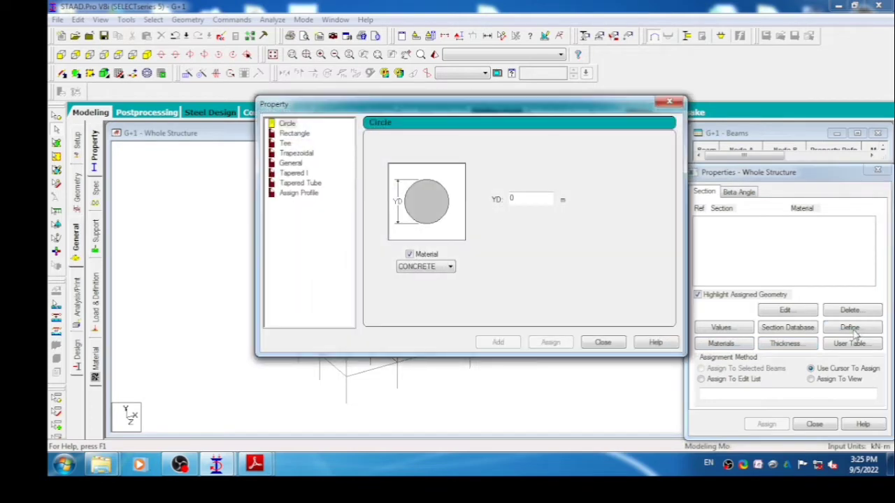
pyautogui.click(288, 133)
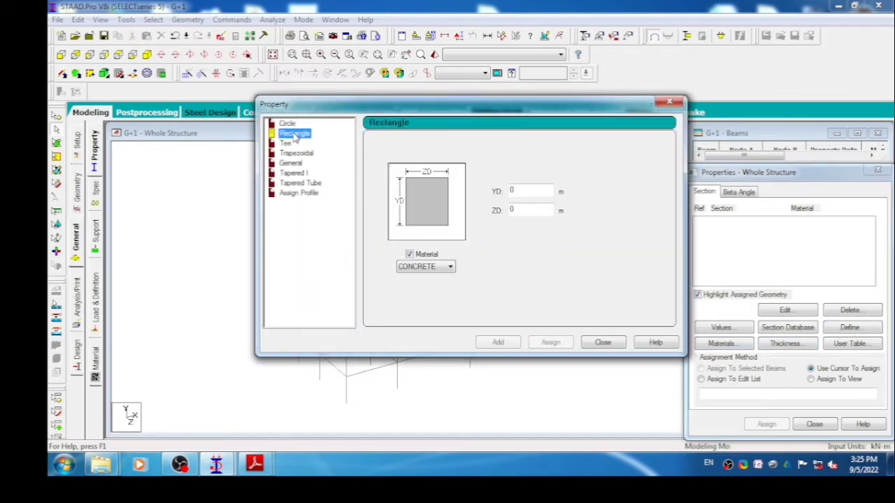
pyautogui.doubleClick(520, 192)
pyautogui.write('.4')
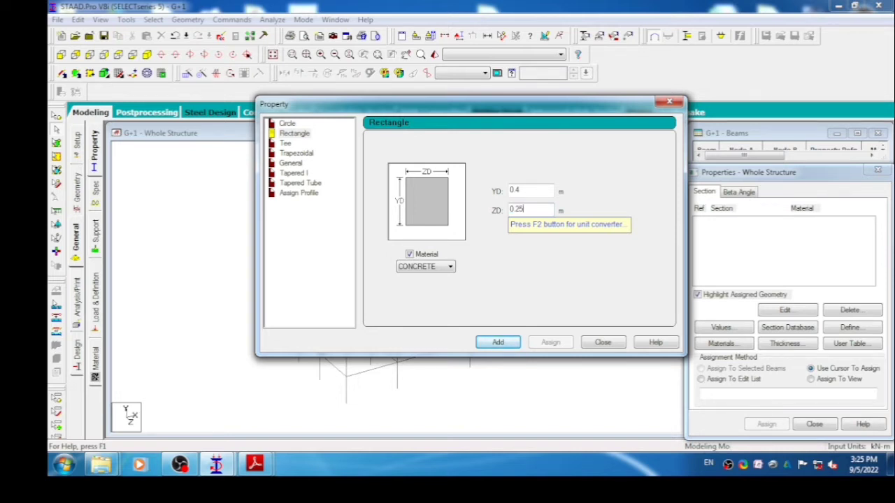
pyautogui.click(508, 344)
# - Add a second rectangular section of 0.35 × 0.35 m
pyautogui.doubleClick(526, 191)
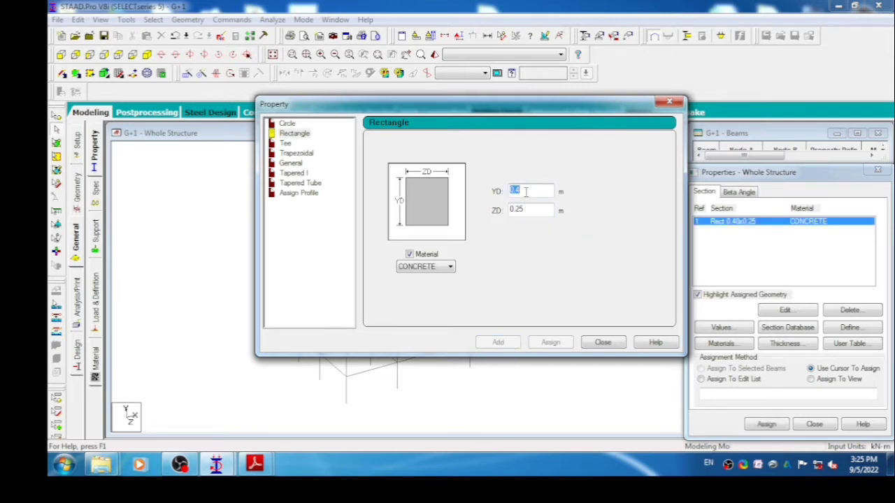
pyautogui.write('0')
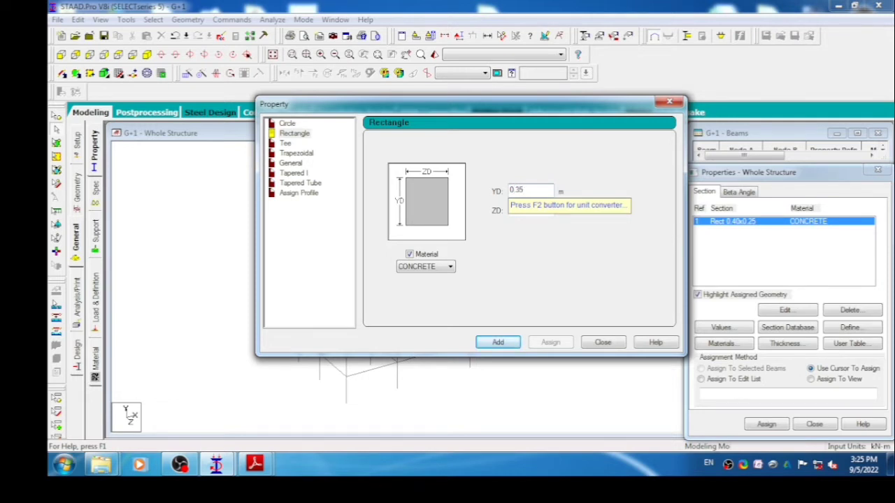
pyautogui.doubleClick(527, 210)
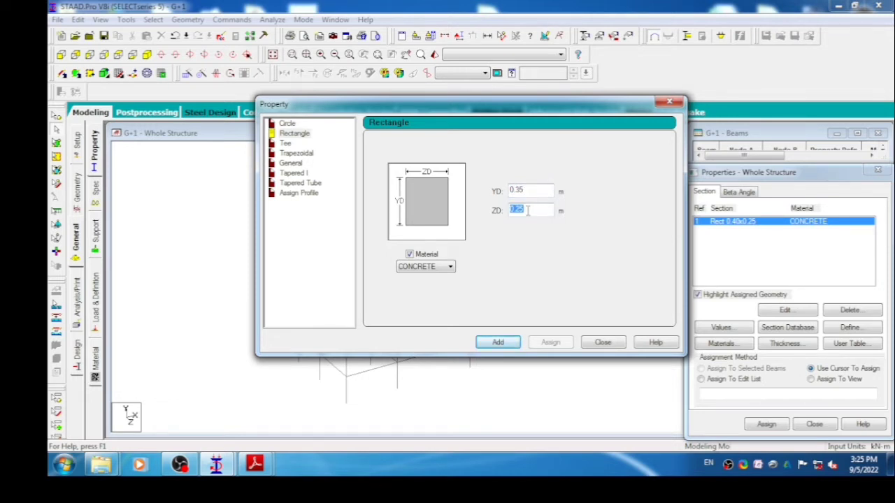
pyautogui.write('0')
pyautogui.click(505, 342)
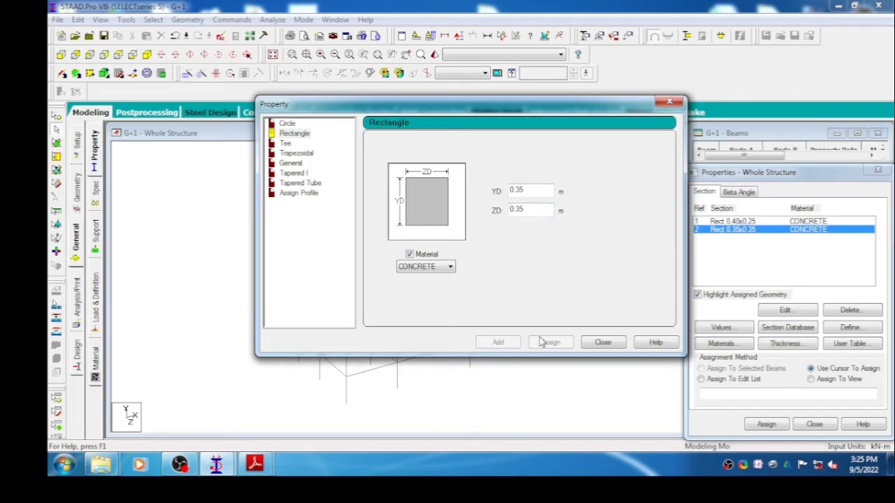
# - Add a third rectangular section of 0.40 × 0.40 m and close the dialog
pyautogui.doubleClick(526, 193)
pyautogui.write('0')
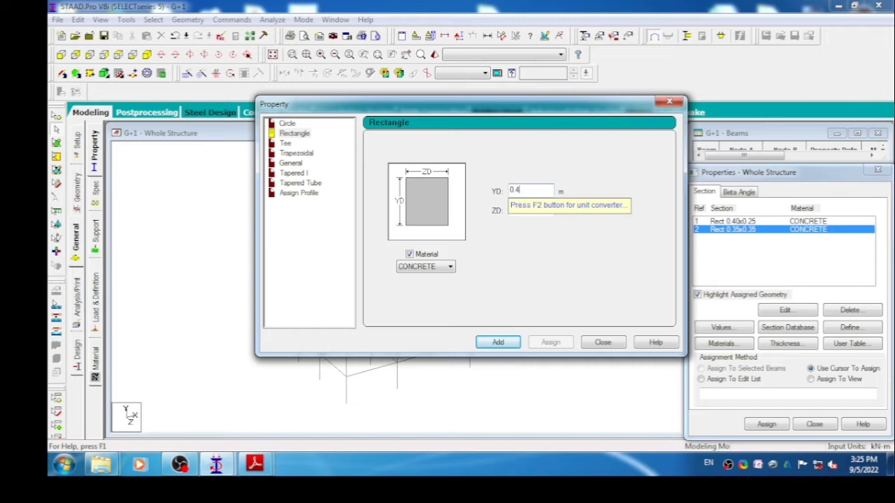
pyautogui.doubleClick(530, 210)
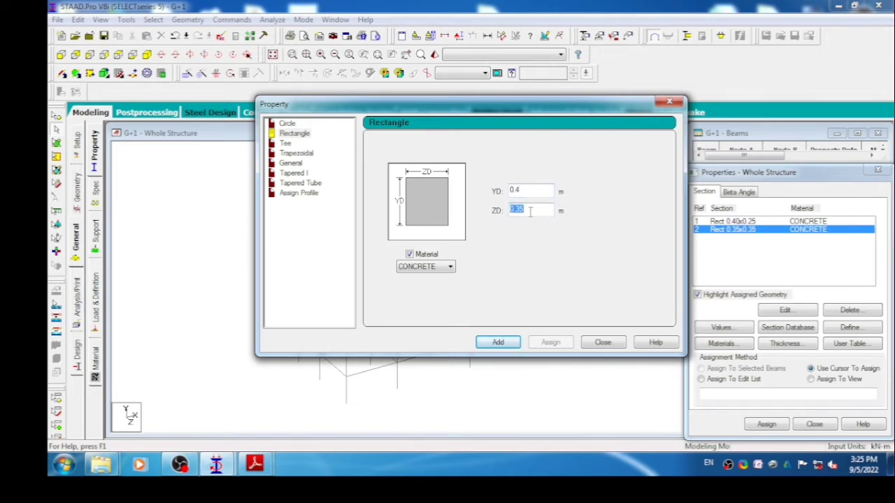
pyautogui.write('0')
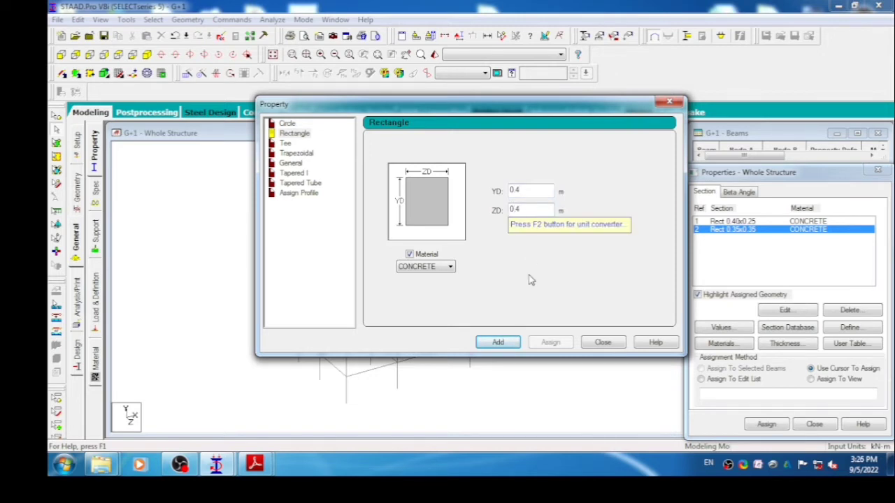
pyautogui.click(514, 342)
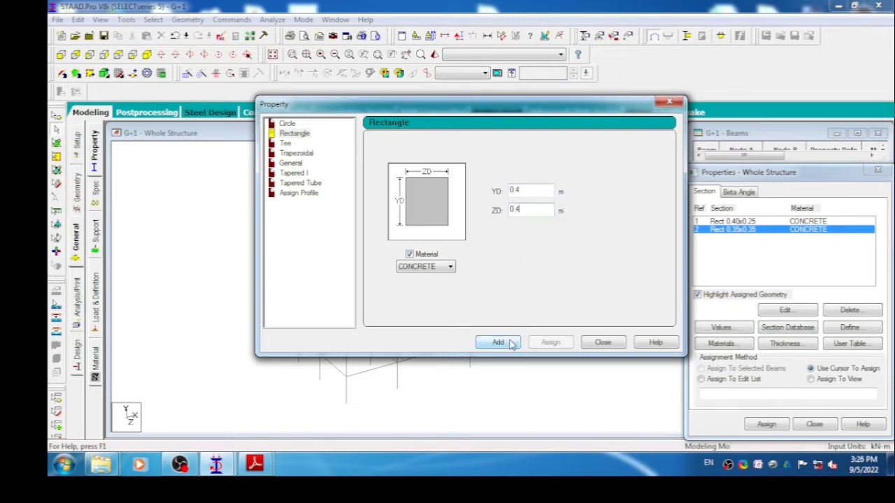
pyautogui.click(599, 343)
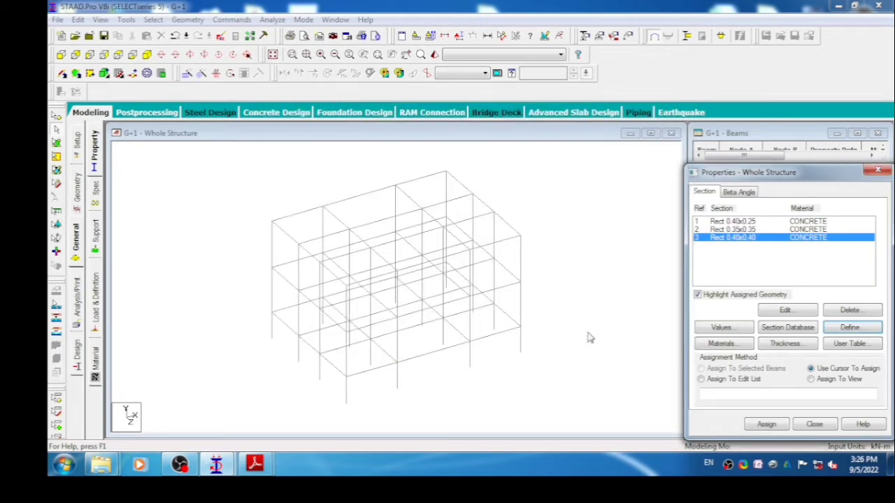
# - Pick the Rect 0.40x0.25 section in the property list
pyautogui.click(738, 222)
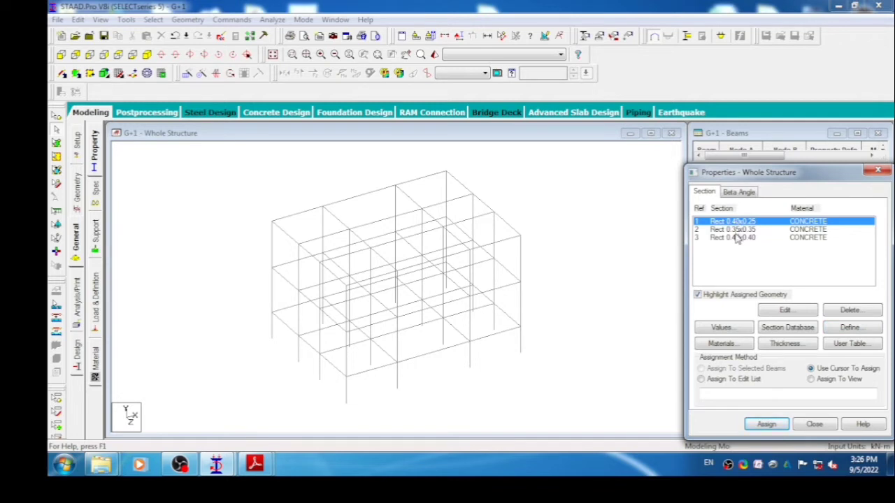
pyautogui.click(738, 231)
pyautogui.click(738, 221)
pyautogui.click(742, 230)
# - Save the model by accepting the Auto Save and 'Structure has been modified' prompts
pyautogui.click(154, 20)
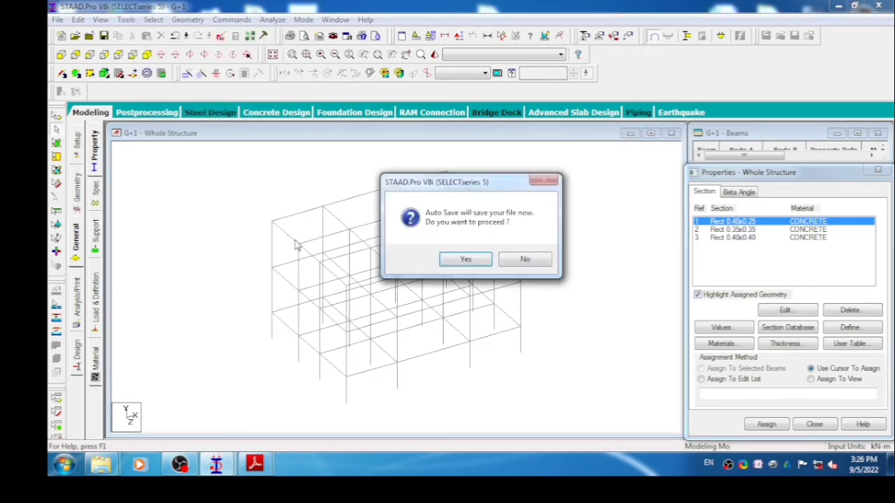
pyautogui.click(480, 262)
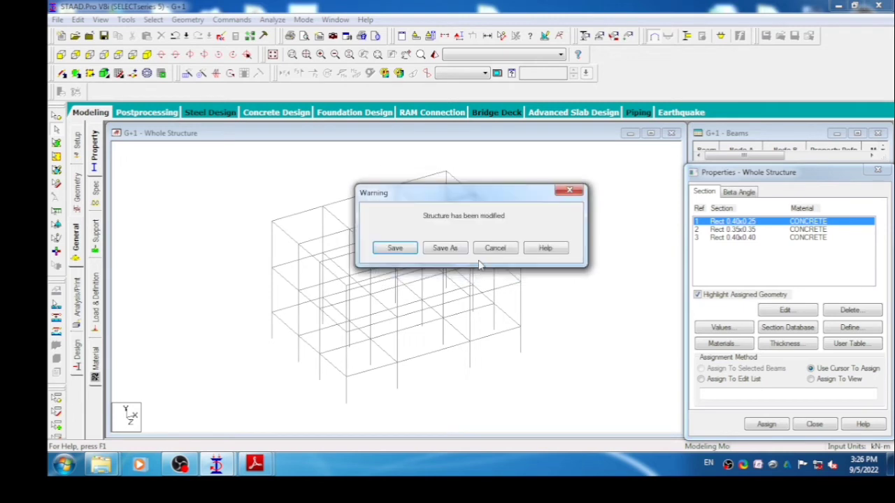
pyautogui.click(409, 254)
pyautogui.click(161, 19)
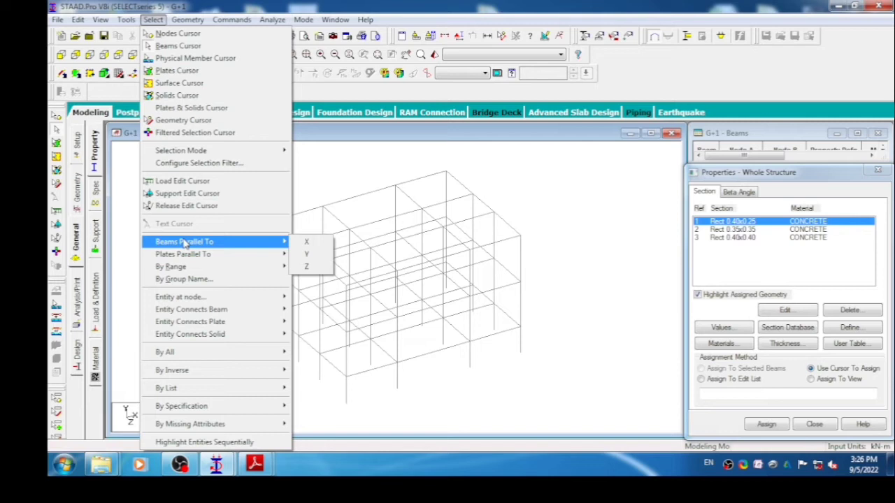
pyautogui.moveTo(183, 241)
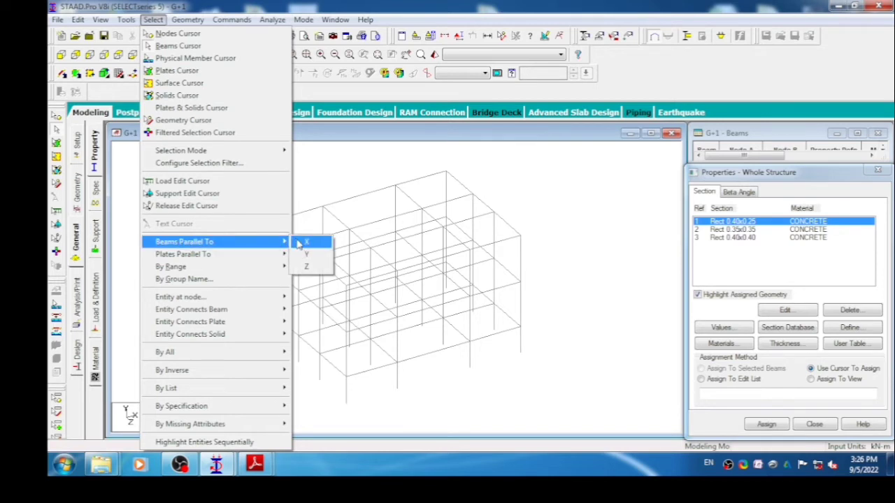
# - Select all beams parallel to X and Z and assign them Rect 0.40x0.25
pyautogui.click(301, 241)
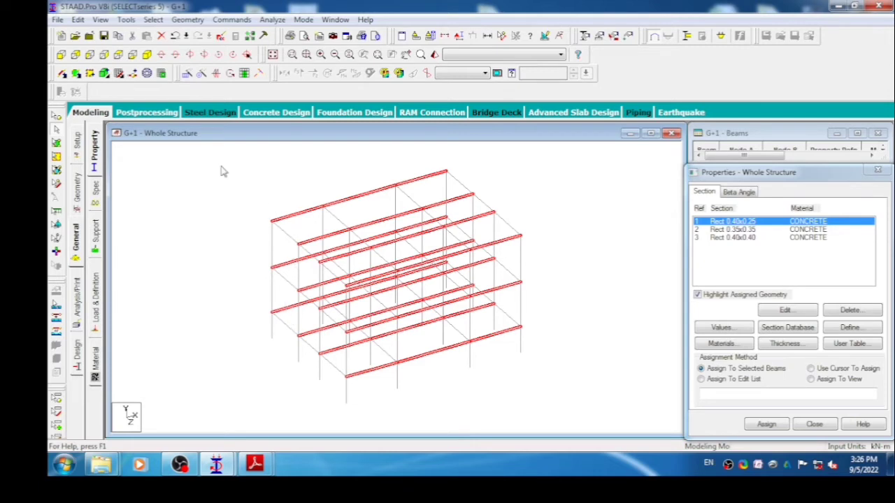
pyautogui.click(154, 19)
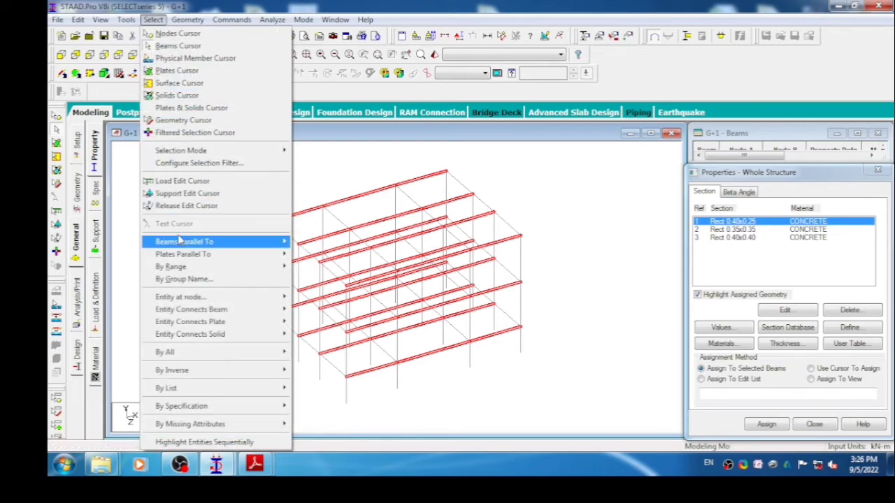
pyautogui.moveTo(184, 241)
pyautogui.click(308, 267)
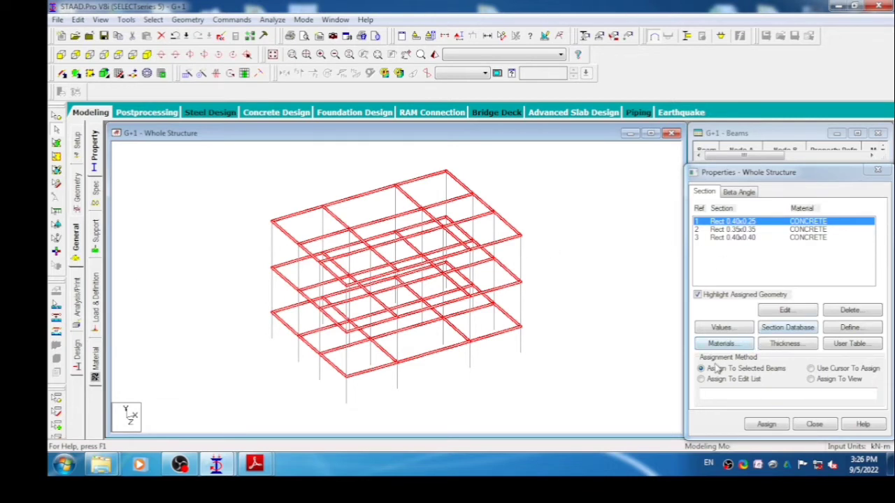
pyautogui.click(764, 426)
pyautogui.click(801, 339)
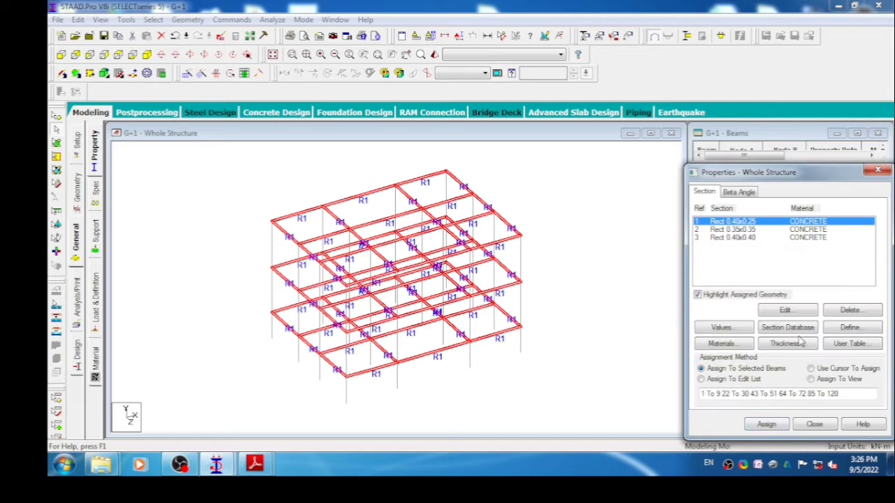
pyautogui.click(620, 292)
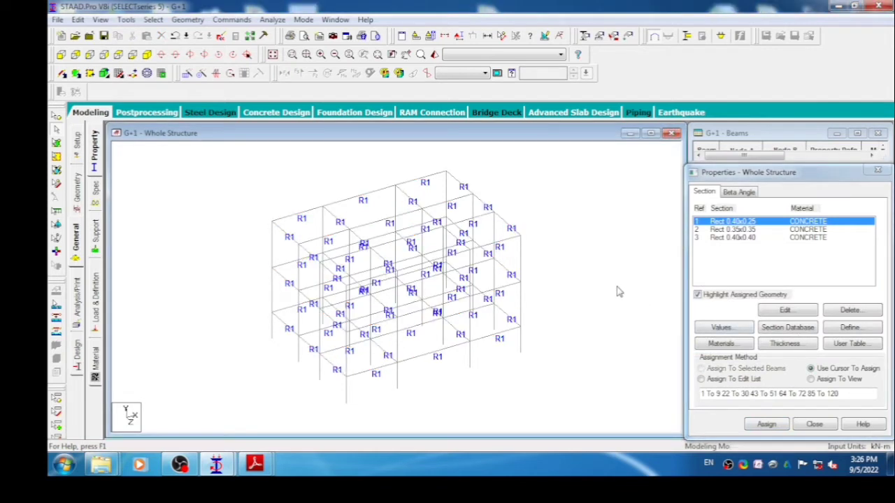
pyautogui.click(720, 230)
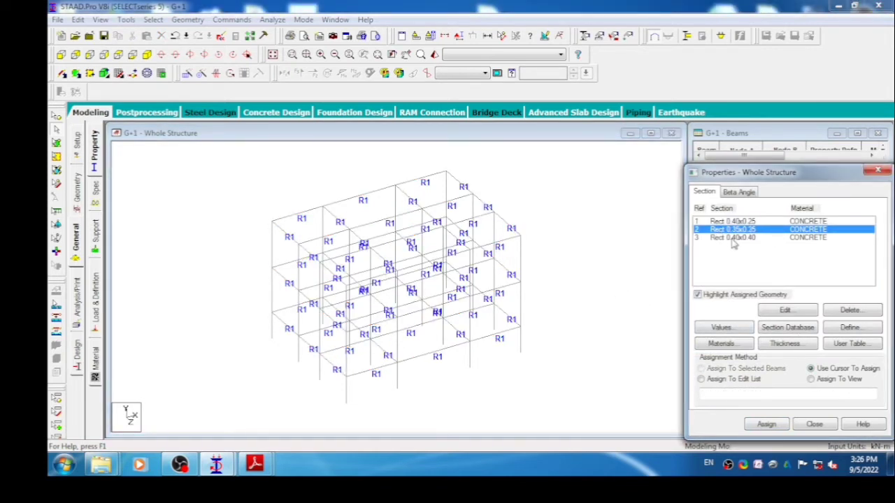
# - In plan view, begin picking the top-edge columns, then clear the mistaken selection
pyautogui.click(117, 56)
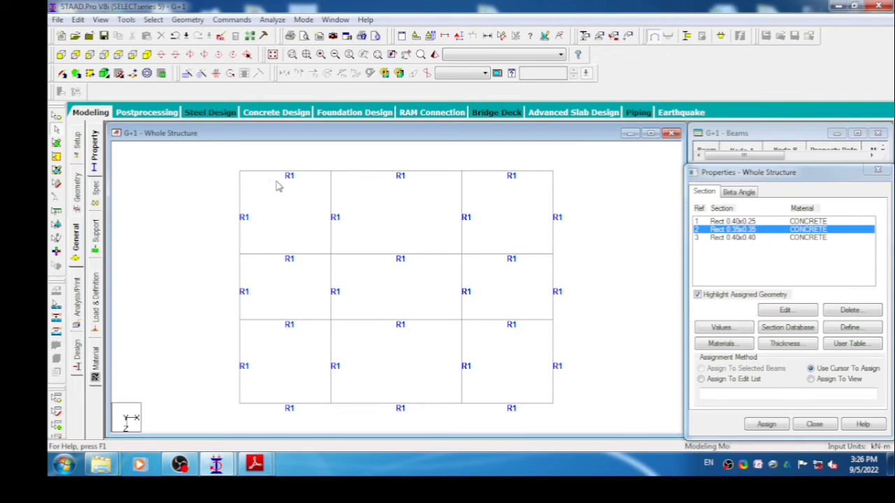
pyautogui.click(239, 172)
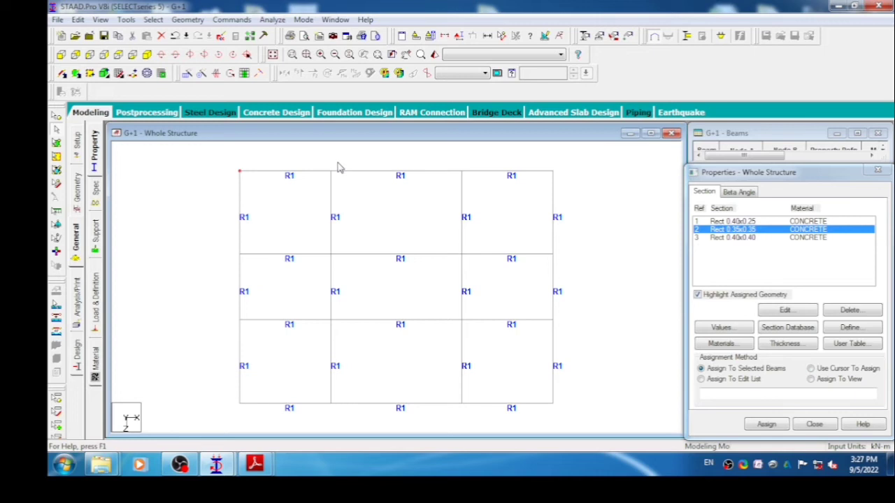
pyautogui.keyDown('ctrl'); pyautogui.click(330, 172); pyautogui.keyUp('ctrl')
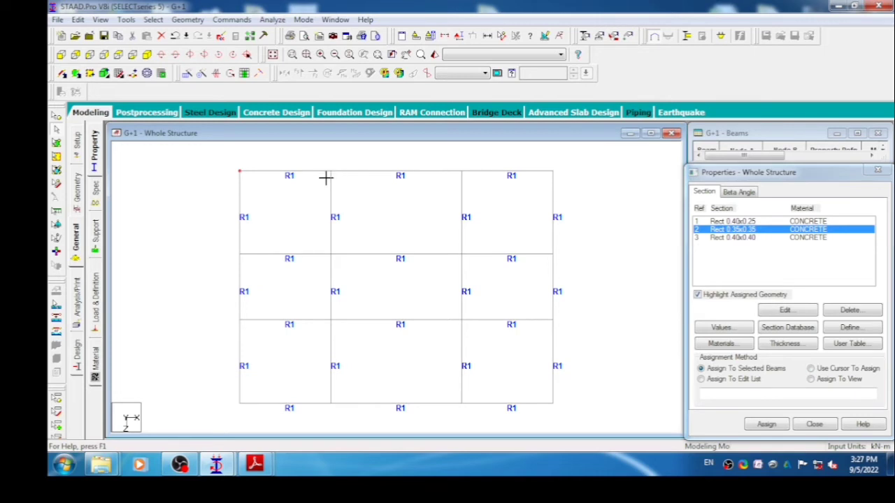
pyautogui.keyDown('ctrl'); pyautogui.click(462, 172); pyautogui.keyUp('ctrl')
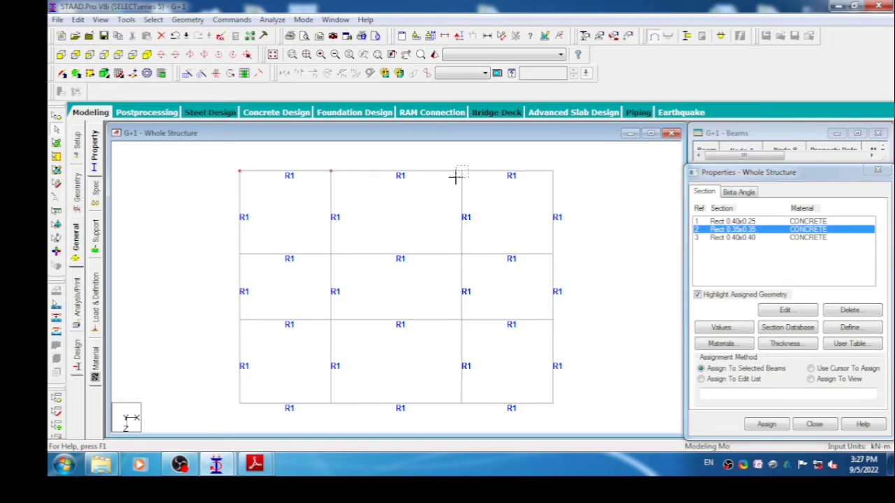
pyautogui.keyDown('ctrl'); pyautogui.click(551, 169); pyautogui.keyUp('ctrl')
pyautogui.keyDown('ctrl'); pyautogui.click(552, 316); pyautogui.keyUp('ctrl')
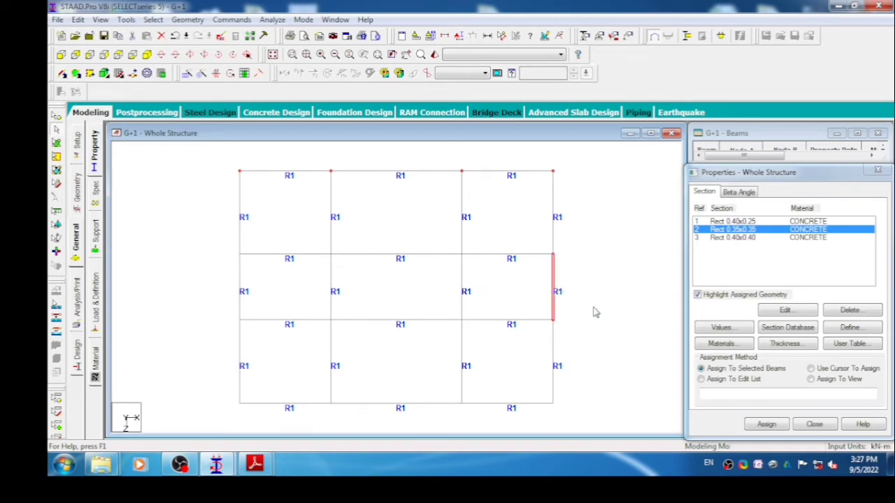
pyautogui.click(603, 267)
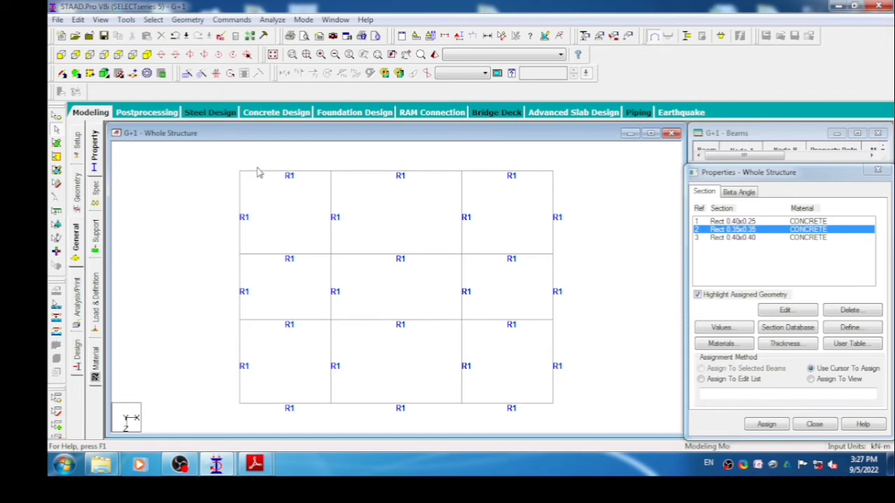
# - Select the perimeter columns along the top, right and bottom edges in plan
pyautogui.click(235, 174)
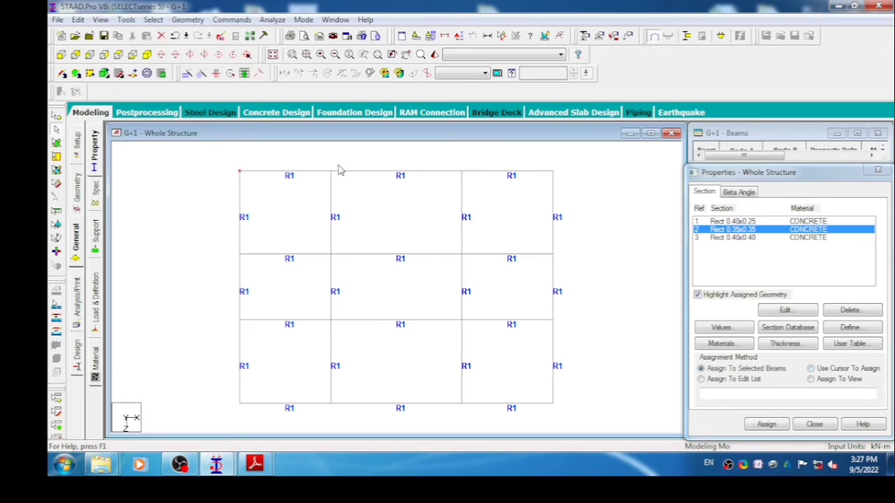
pyautogui.keyDown('ctrl'); pyautogui.click(330, 171); pyautogui.keyUp('ctrl')
pyautogui.keyDown('ctrl'); pyautogui.click(461, 170); pyautogui.keyUp('ctrl')
pyautogui.keyDown('ctrl'); pyautogui.click(552, 170); pyautogui.keyUp('ctrl')
pyautogui.keyDown('ctrl'); pyautogui.click(552, 254); pyautogui.keyUp('ctrl')
pyautogui.keyDown('ctrl'); pyautogui.click(552, 320); pyautogui.keyUp('ctrl')
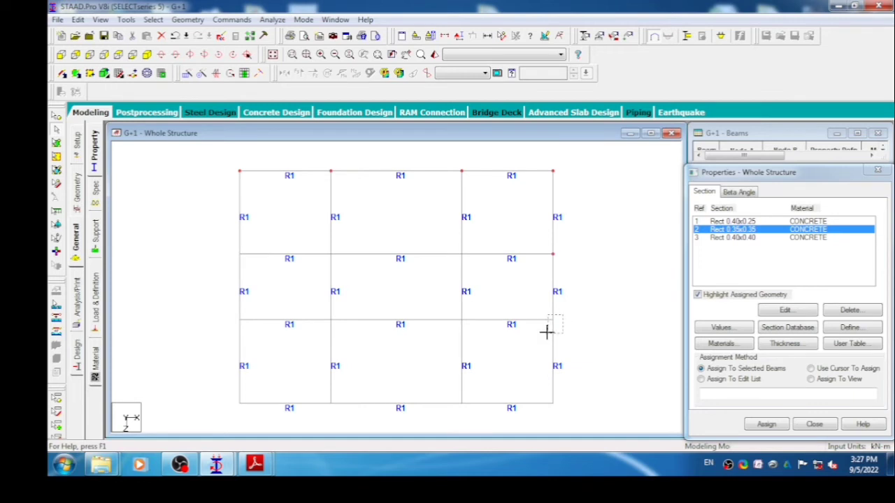
pyautogui.keyDown('ctrl'); pyautogui.click(552, 404); pyautogui.keyUp('ctrl')
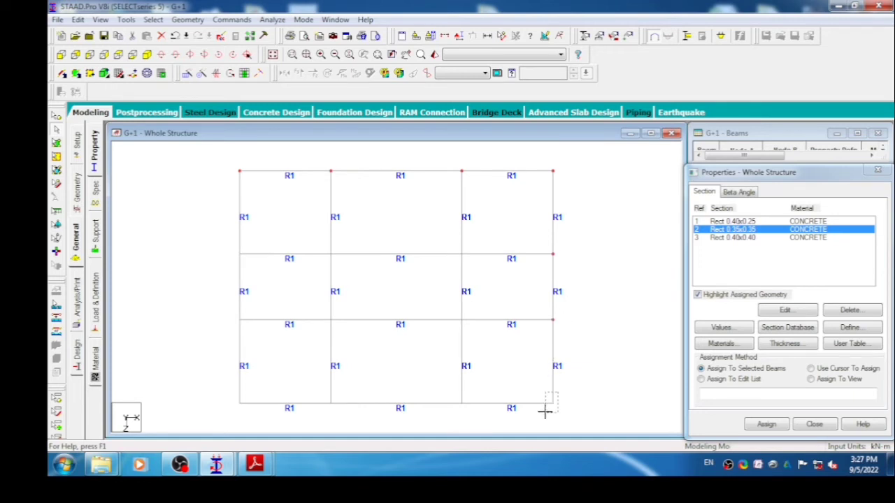
pyautogui.keyDown('ctrl'); pyautogui.click(461, 404); pyautogui.keyUp('ctrl')
pyautogui.keyDown('ctrl'); pyautogui.click(239, 403); pyautogui.keyUp('ctrl')
# - Verify the column selection in elevation and 3D, then assign Rect 0.35x0.35
pyautogui.click(61, 55)
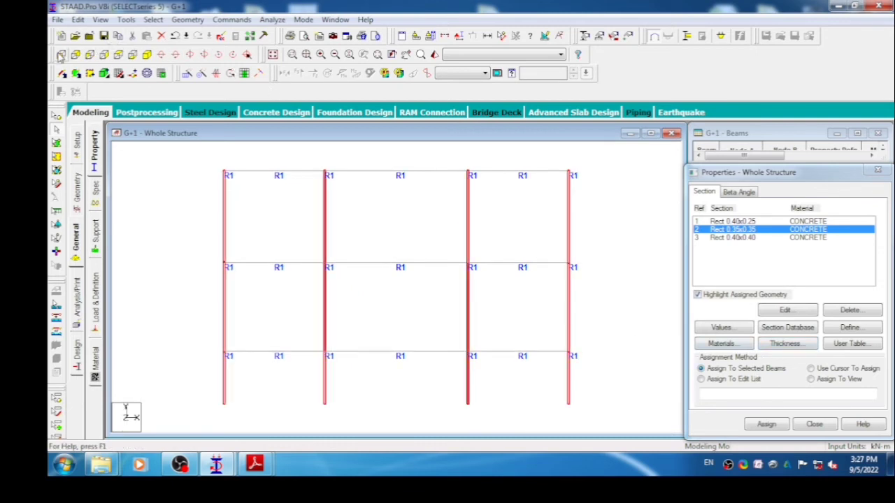
pyautogui.click(146, 55)
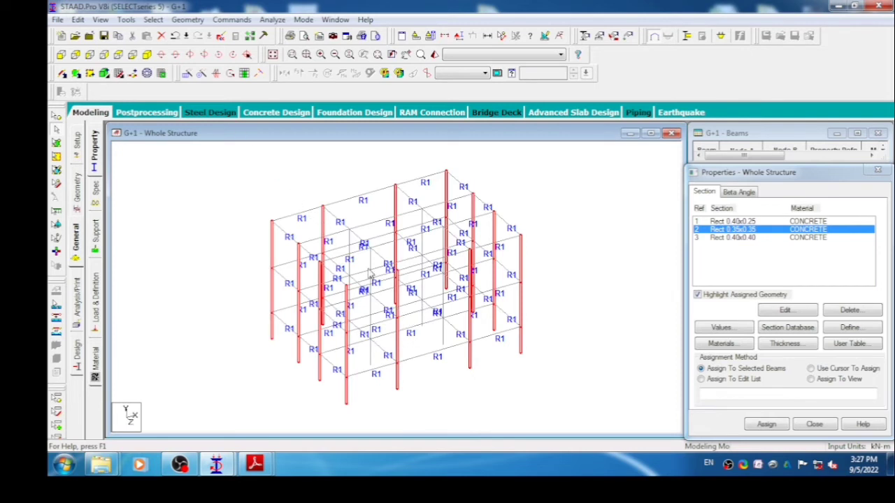
pyautogui.click(118, 55)
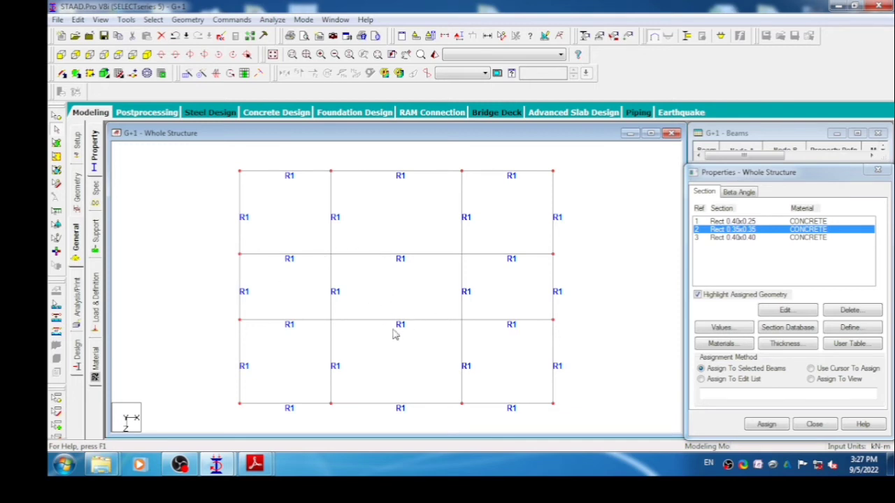
pyautogui.click(765, 424)
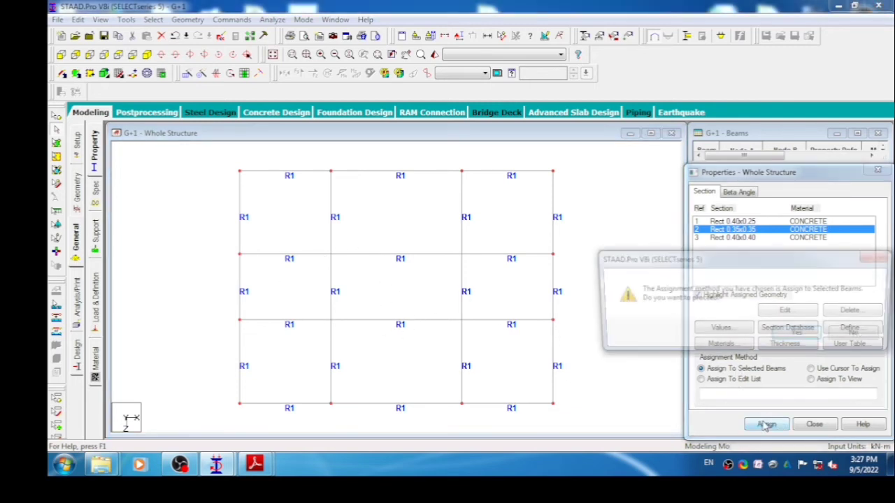
# - Confirm the 0.35x0.35 column assignment and review it in 3D
pyautogui.click(799, 335)
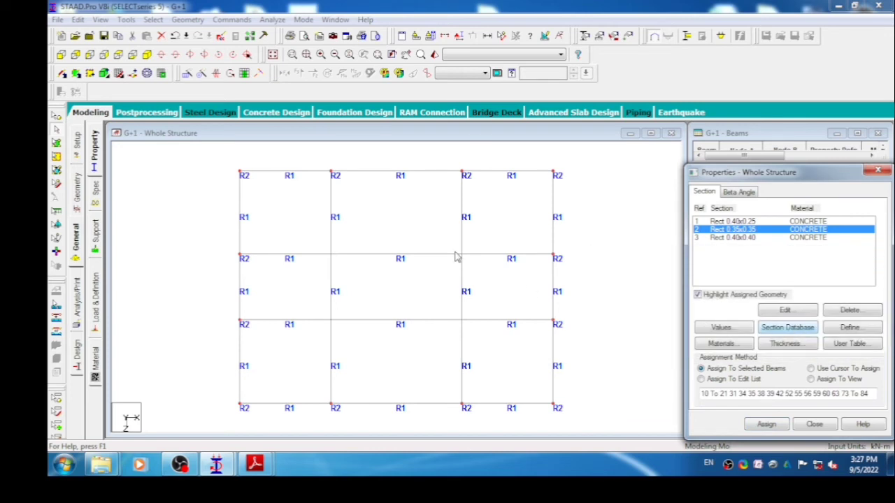
pyautogui.click(147, 56)
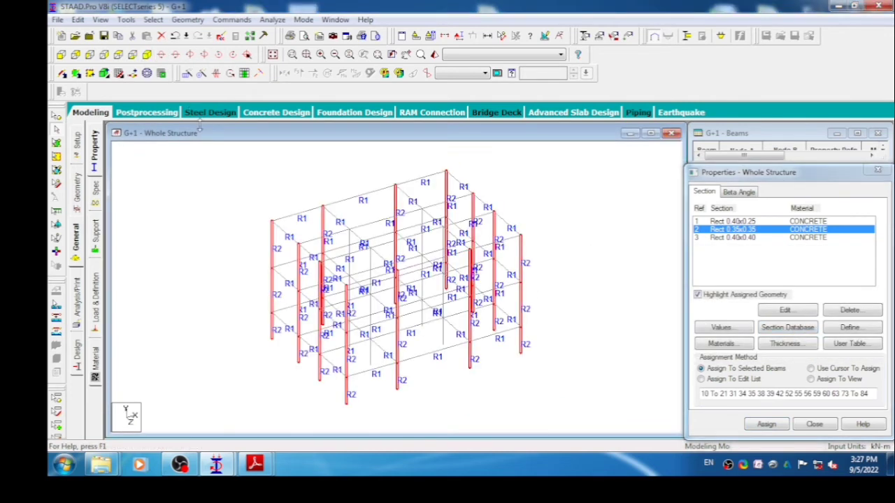
pyautogui.click(118, 56)
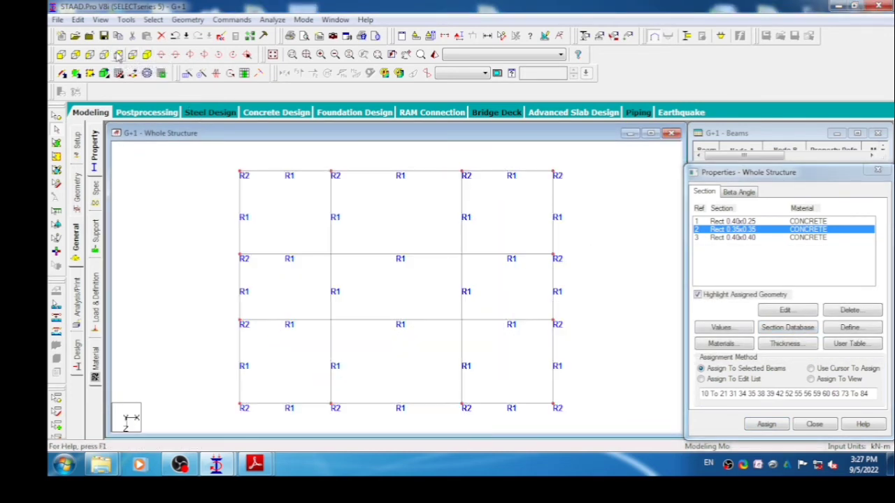
# - Select the four interior columns in plan and assign them Rect 0.40x0.40
pyautogui.click(715, 239)
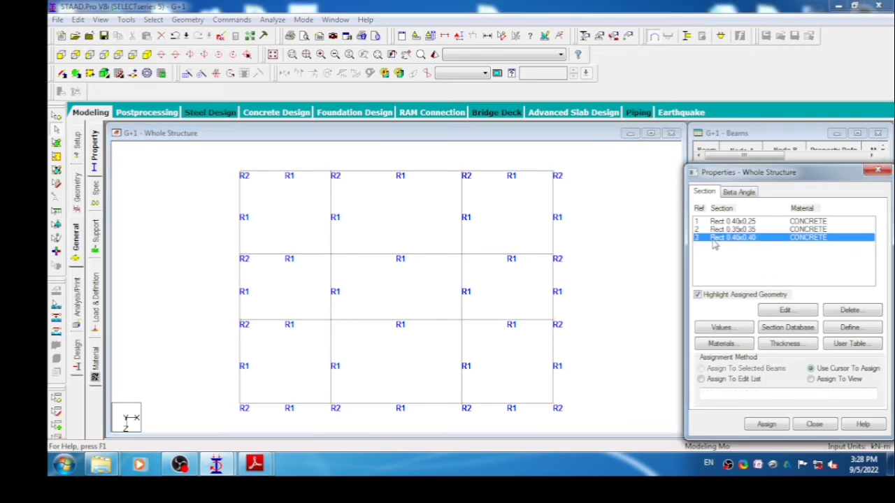
pyautogui.click(342, 253)
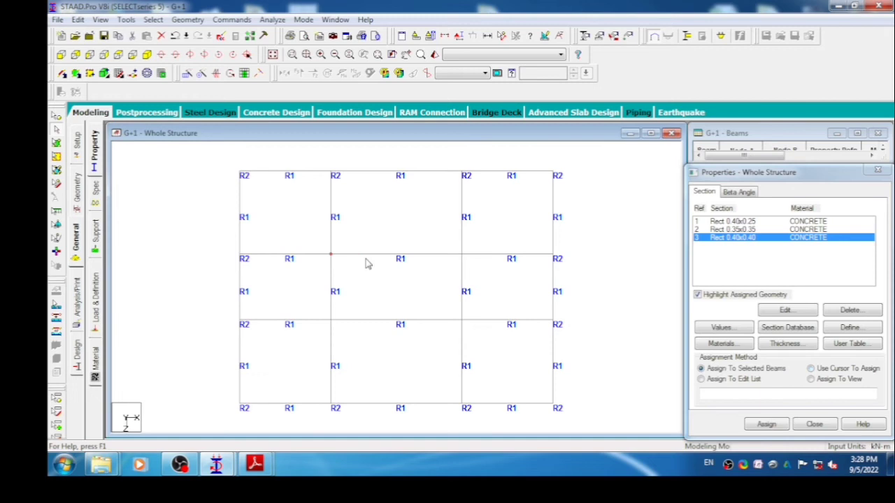
pyautogui.click(466, 250)
pyautogui.click(456, 325)
pyautogui.moveTo(340, 311); pyautogui.dragTo(319, 325)
pyautogui.click(145, 56)
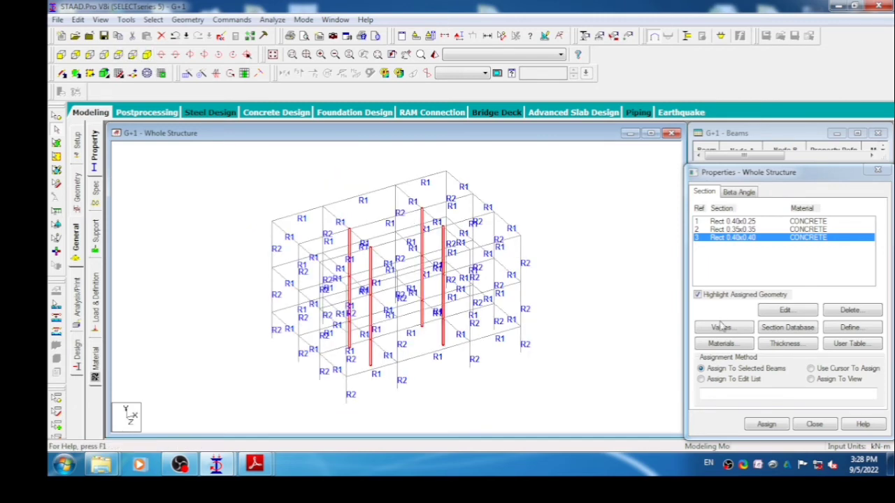
pyautogui.click(762, 425)
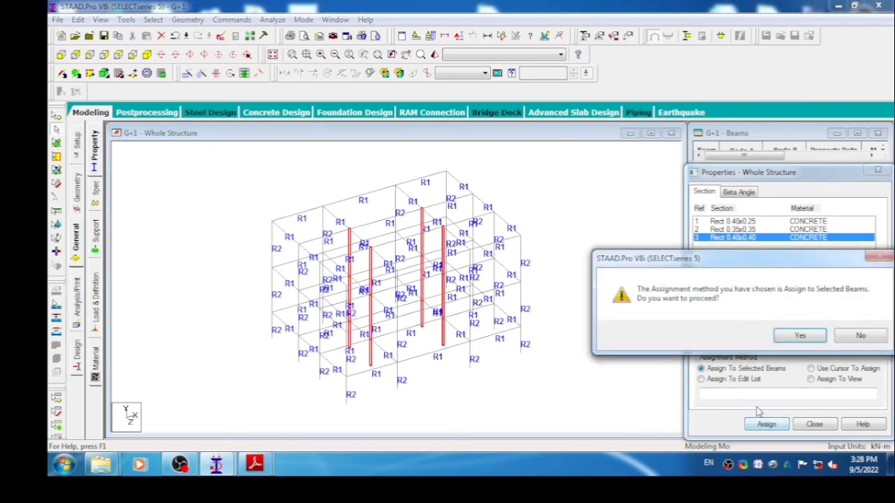
pyautogui.click(797, 337)
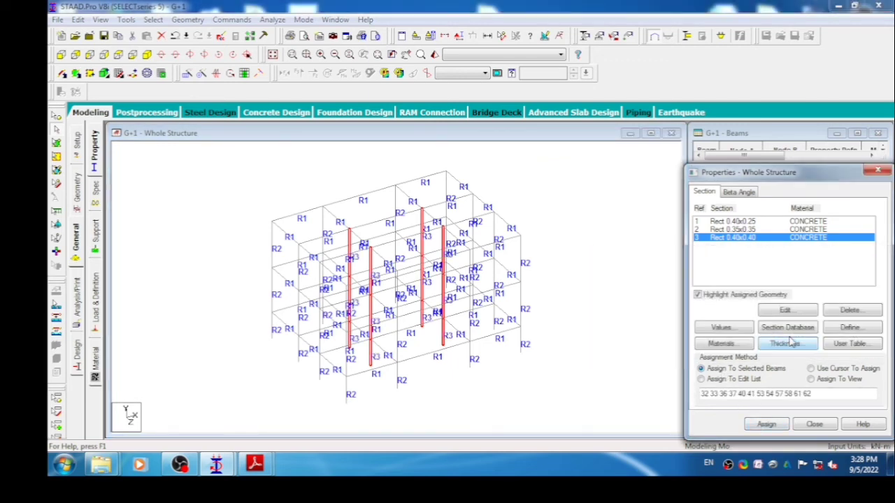
pyautogui.click(589, 292)
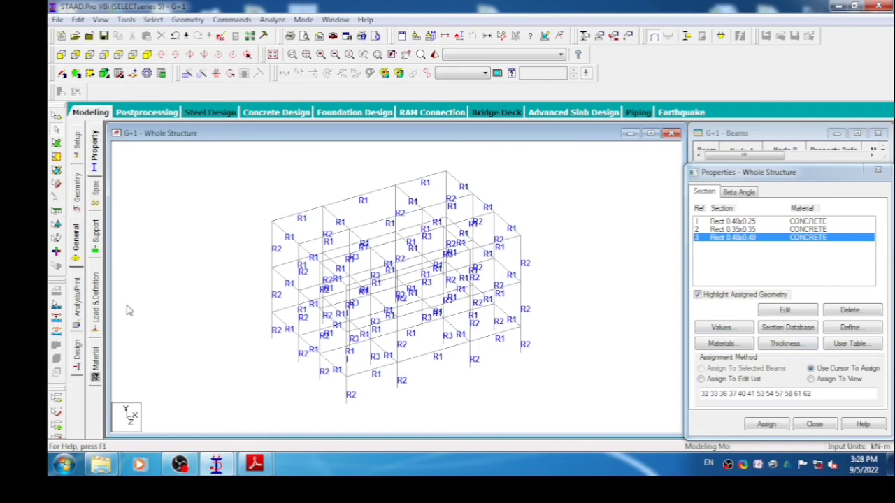
# - Assign the CONCRETE material to all members 1 to 120
pyautogui.click(99, 356)
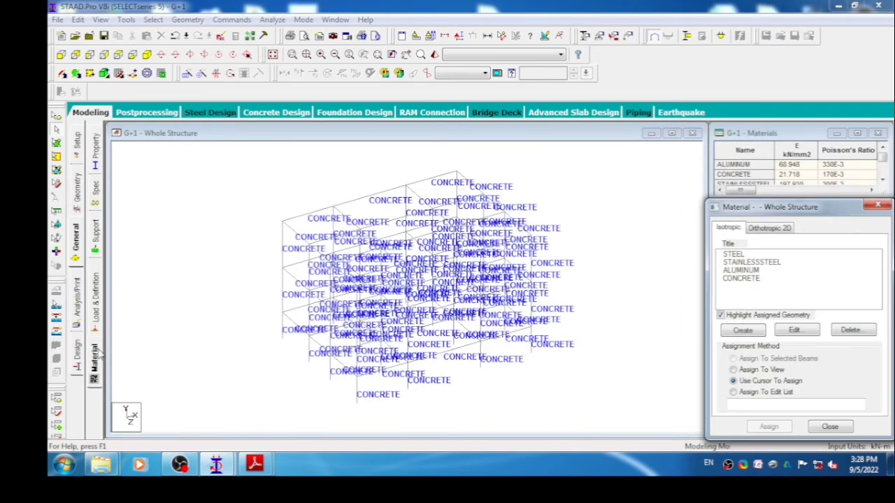
pyautogui.click(744, 279)
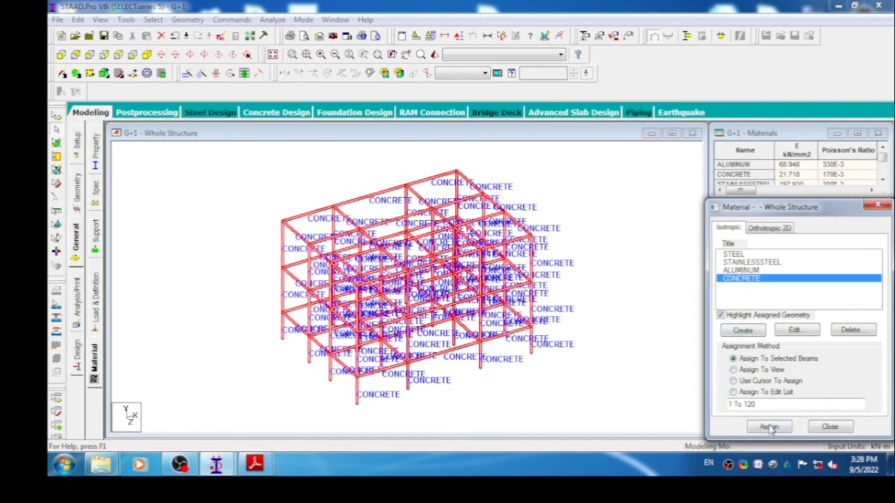
pyautogui.click(770, 428)
pyautogui.click(795, 356)
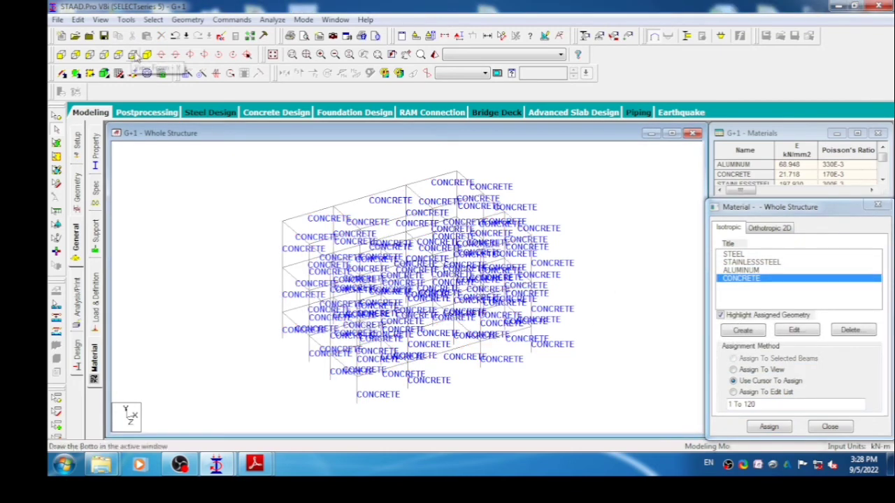
pyautogui.click(63, 57)
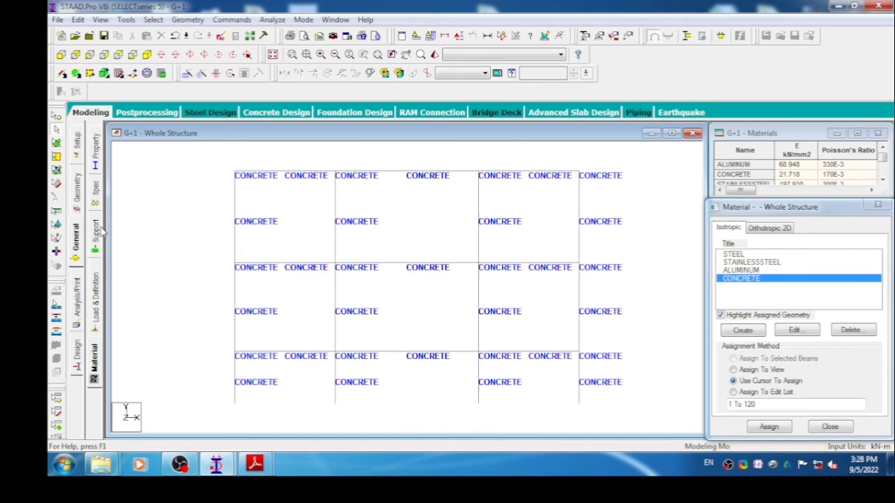
# - Add a Fixed support (S2) and assign it to the 16 window-selected base nodes
pyautogui.click(98, 232)
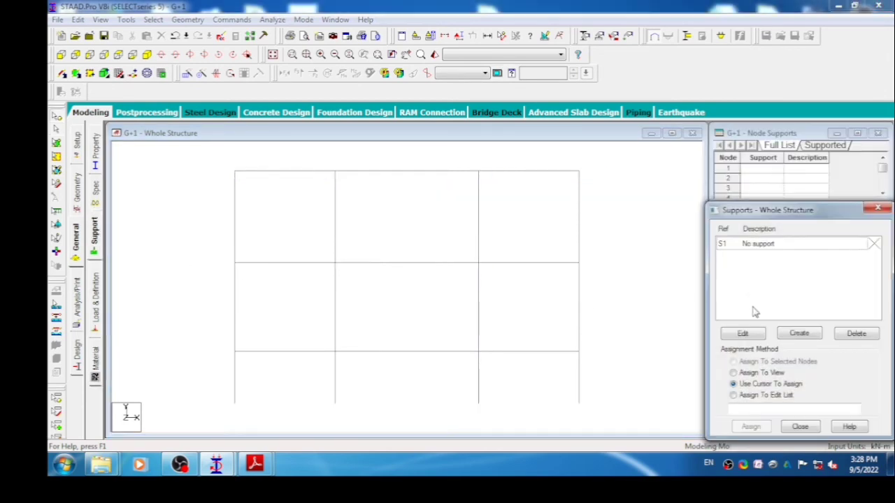
pyautogui.click(783, 334)
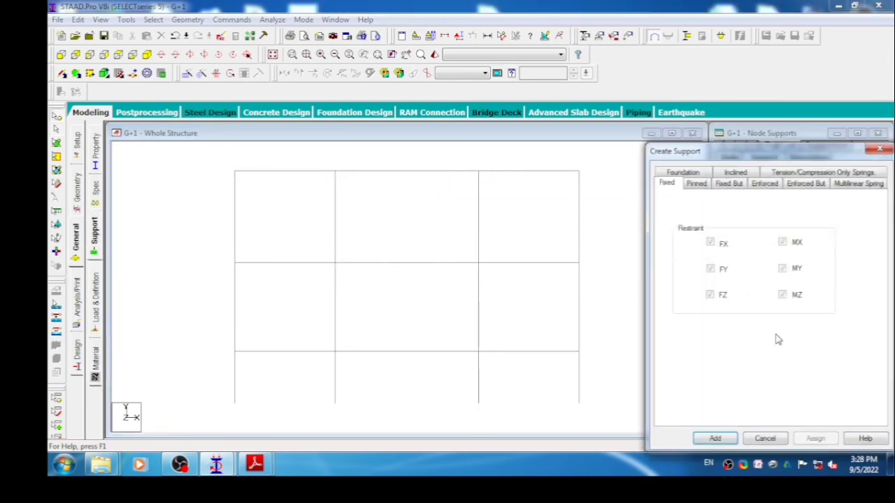
pyautogui.click(729, 438)
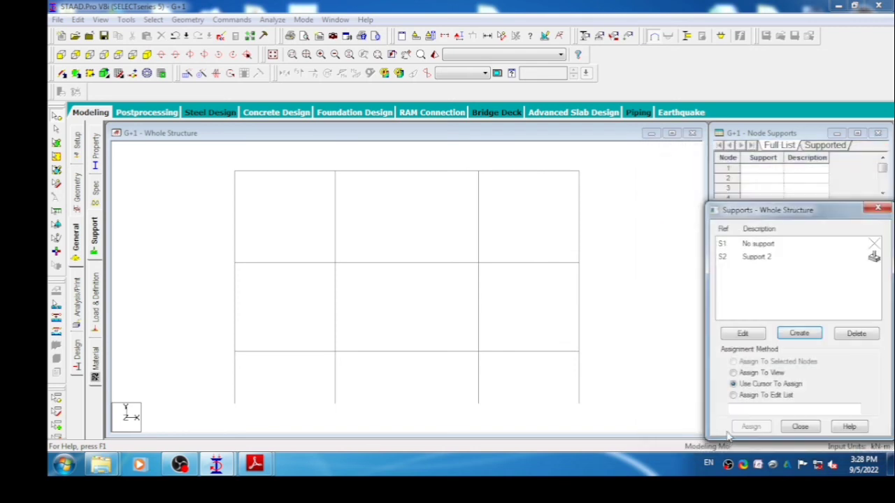
pyautogui.click(761, 258)
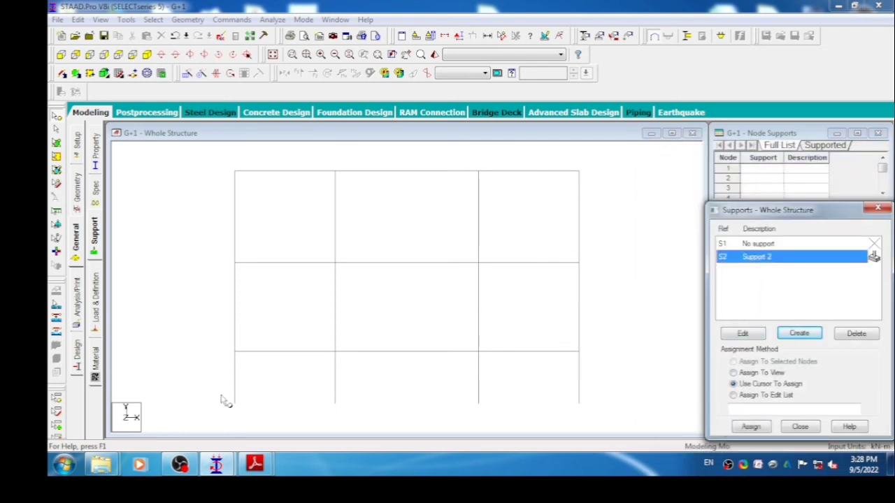
pyautogui.moveTo(220, 398); pyautogui.dragTo(615, 430)
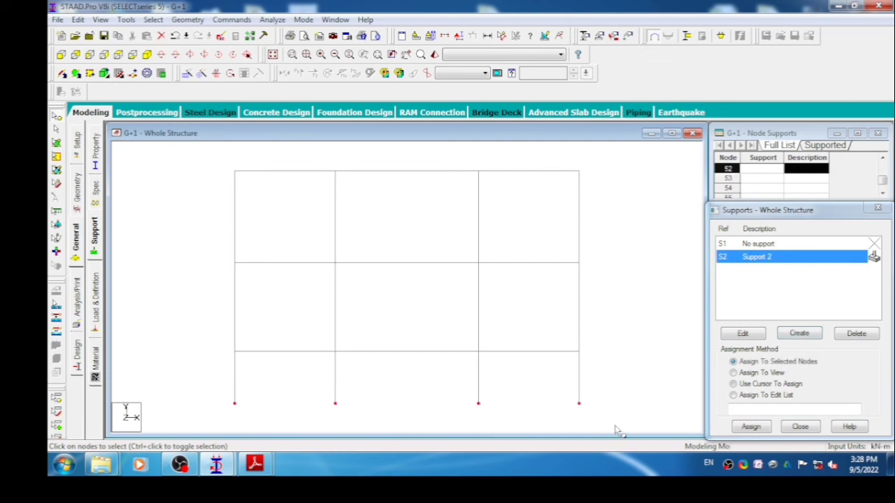
pyautogui.click(754, 428)
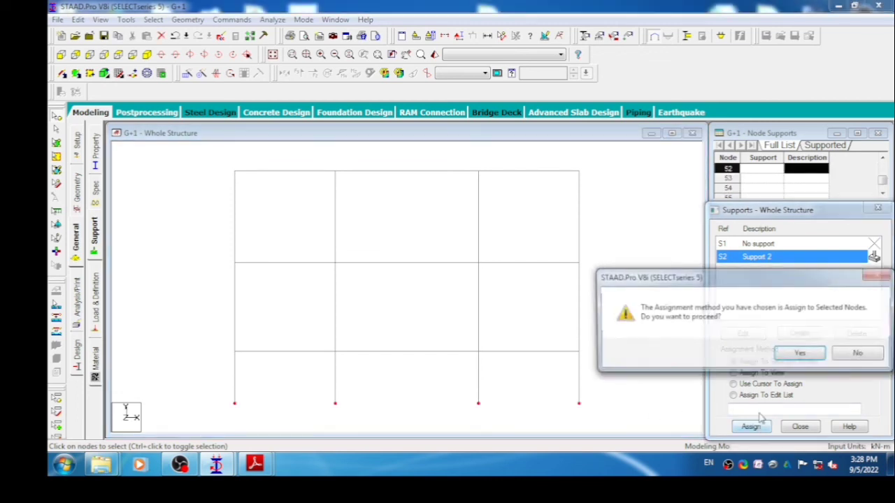
pyautogui.click(789, 357)
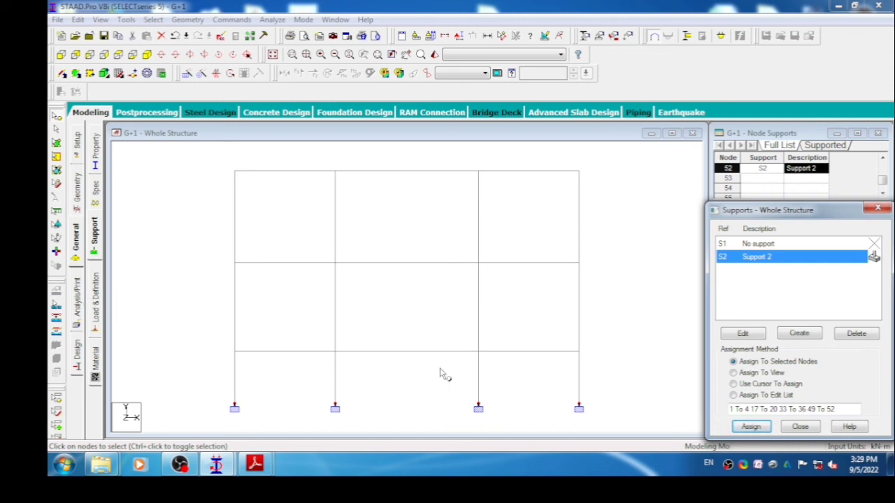
pyautogui.click(148, 55)
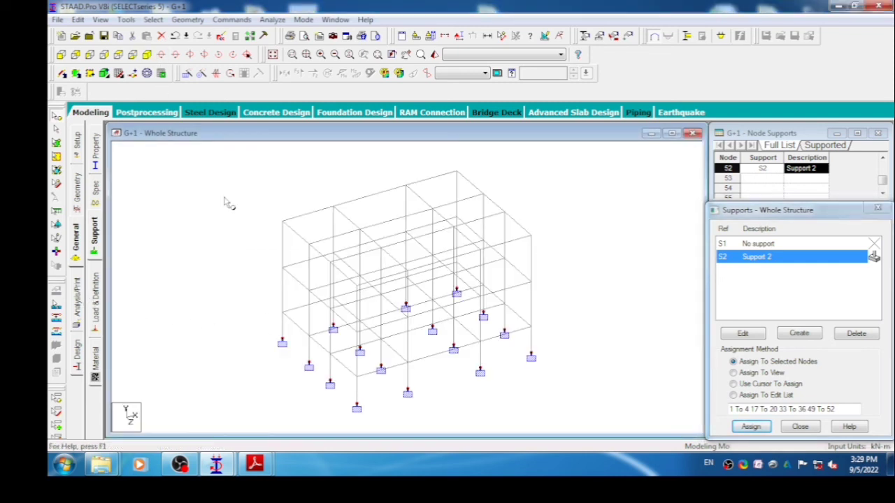